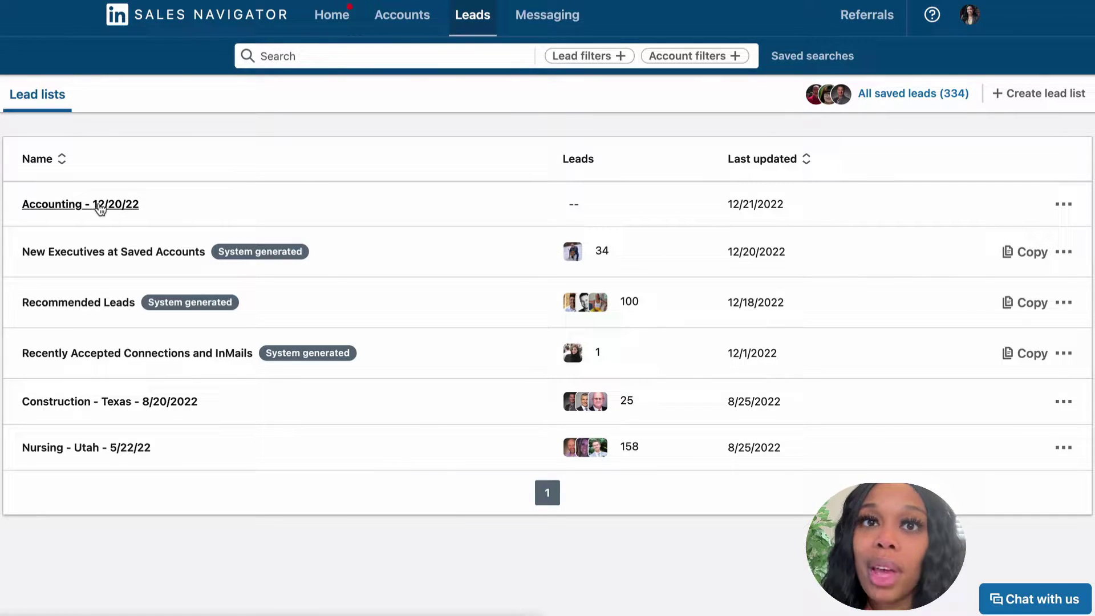
- Open the Accounting - 12/20/22 lead list and start a lead search from it
click(103, 206)
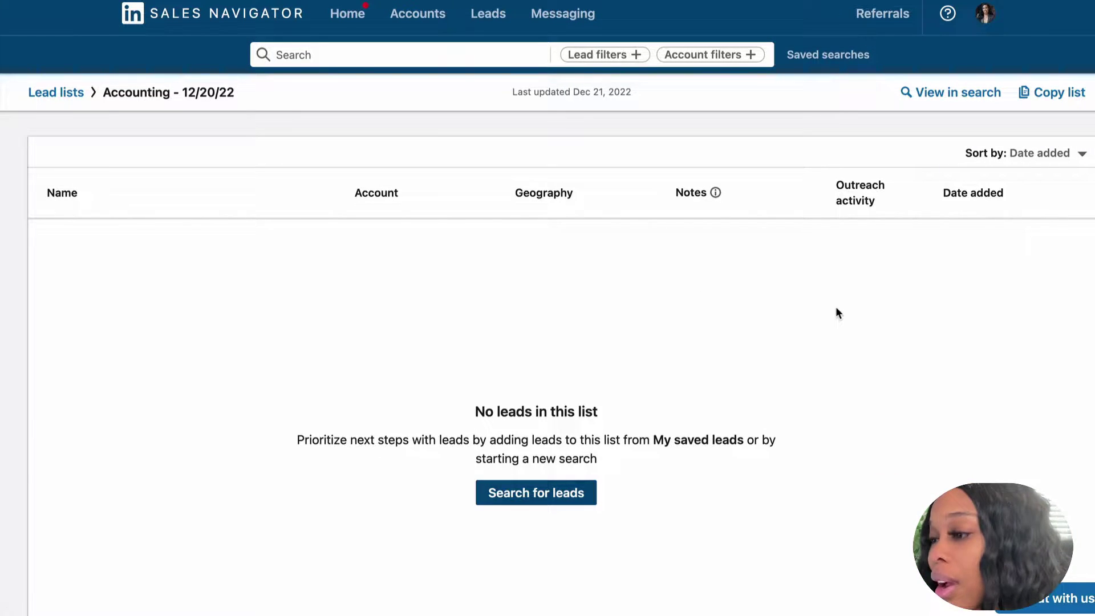
click(535, 493)
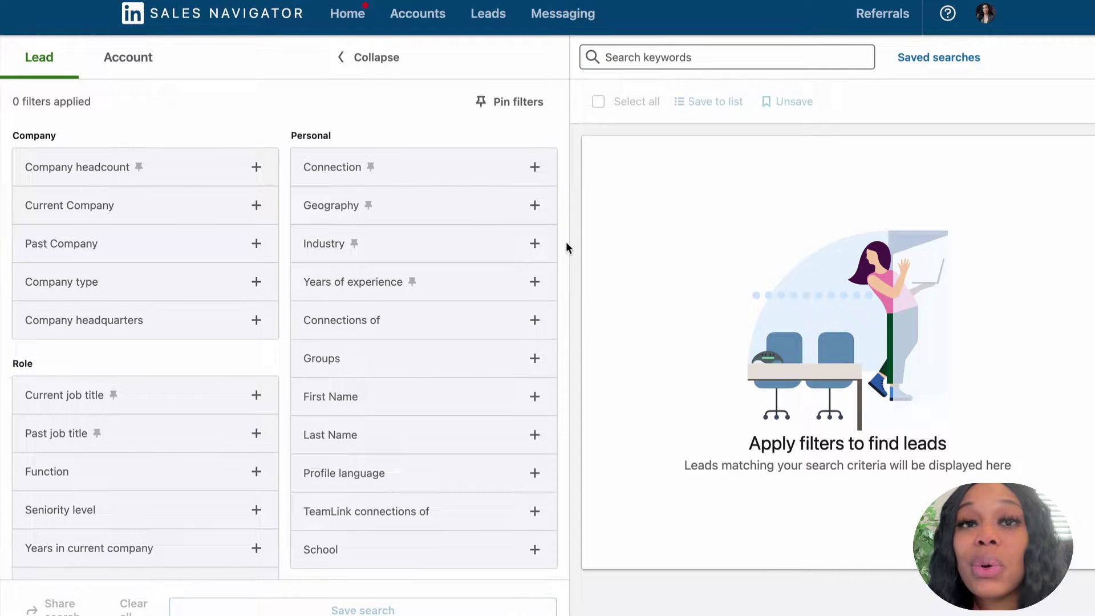
- Filter the leads by function, including Accounting
scroll(566, 241, down, 5)
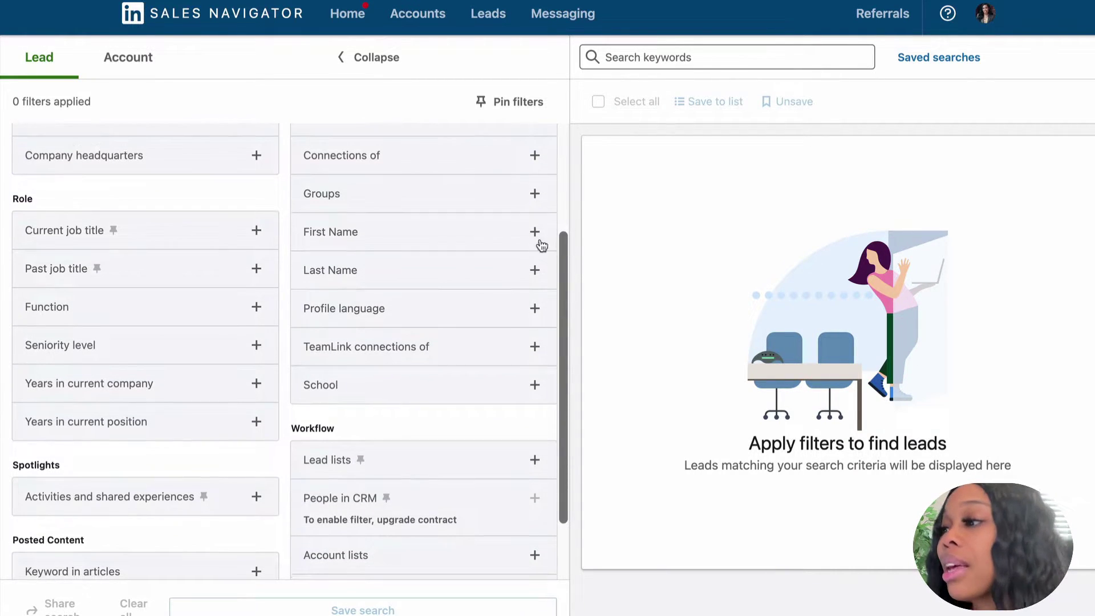
click(256, 308)
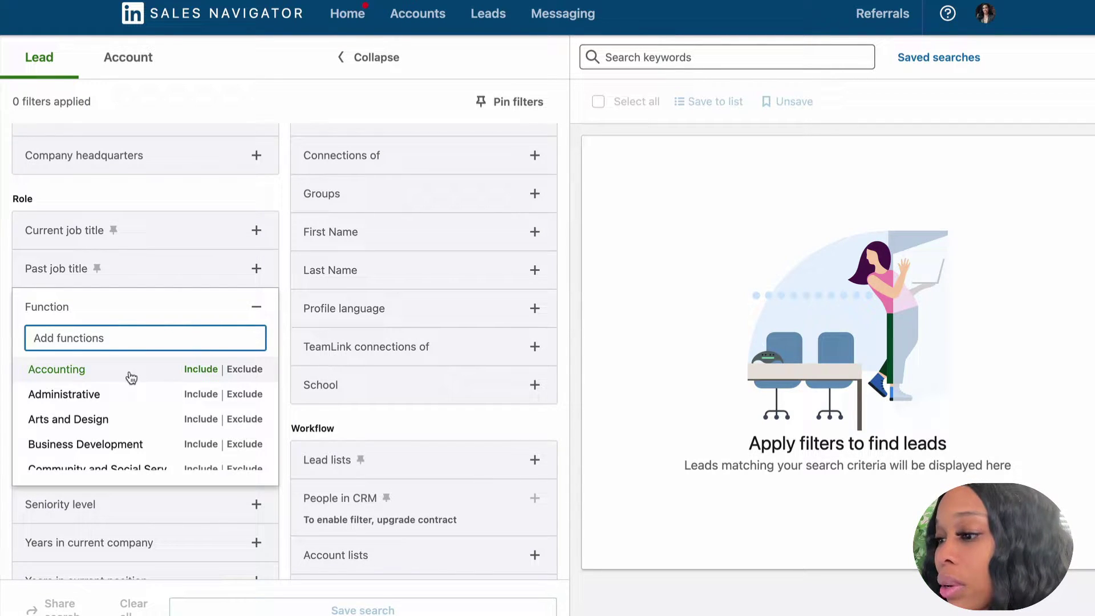
click(209, 379)
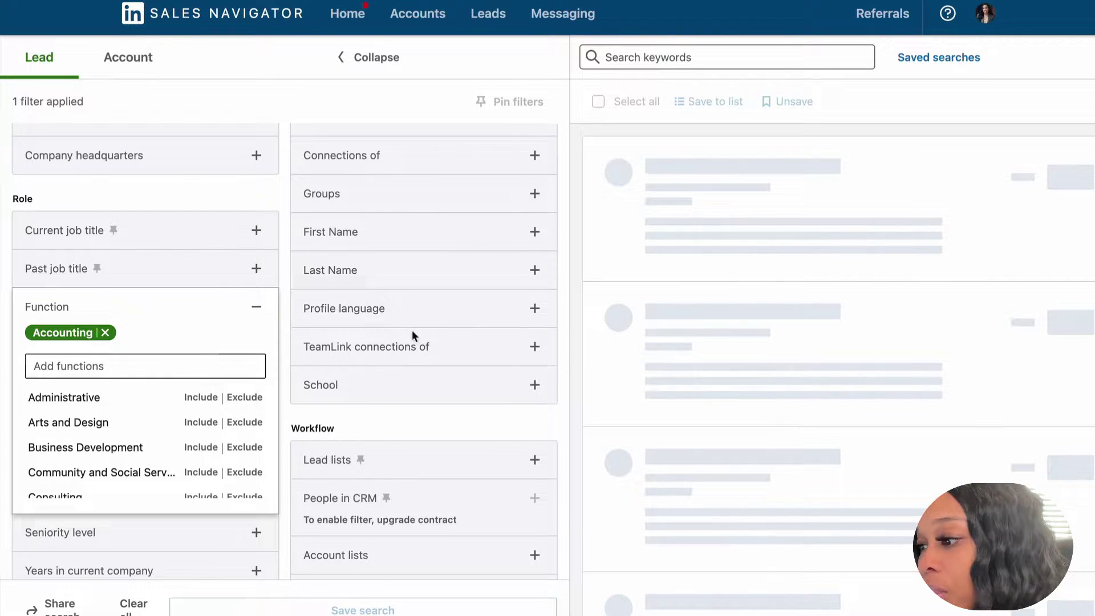
click(568, 335)
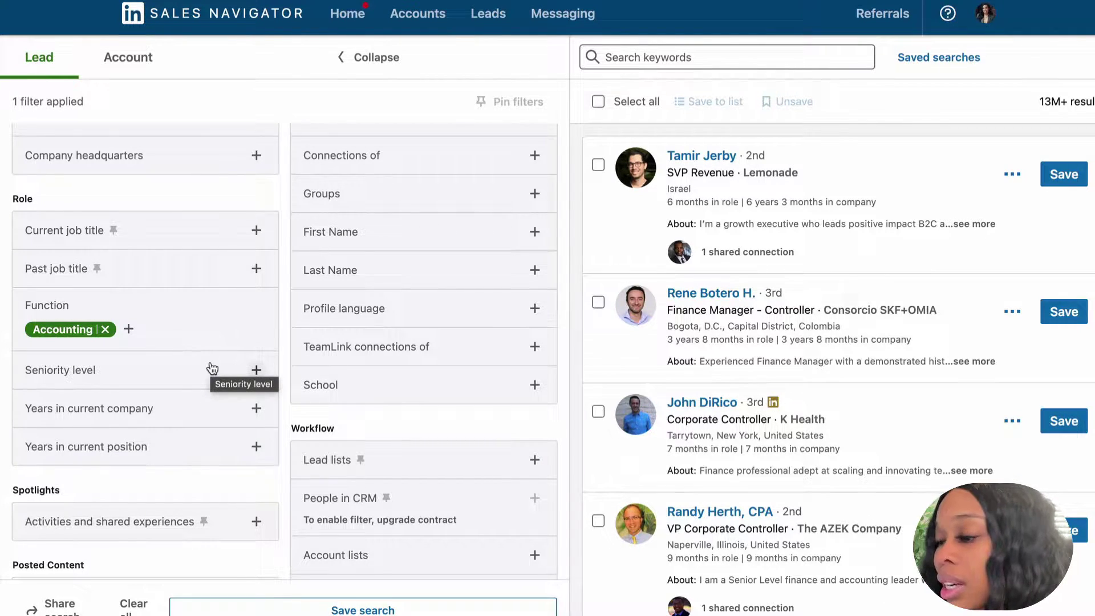
- Include the Director and VP seniority levels in the lead filters
click(256, 371)
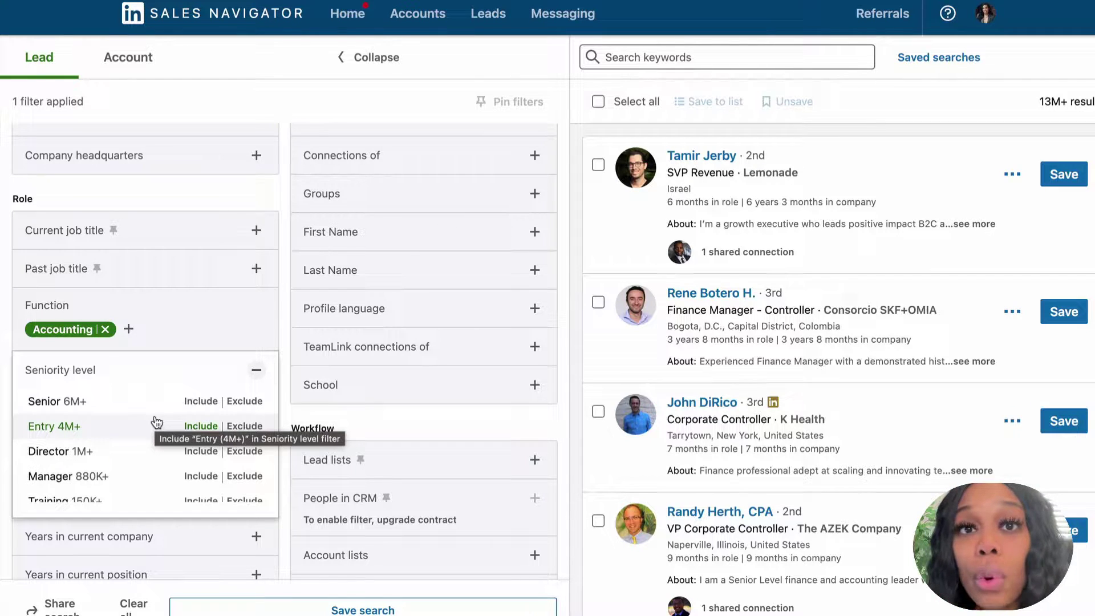
scroll(155, 421, down, 1)
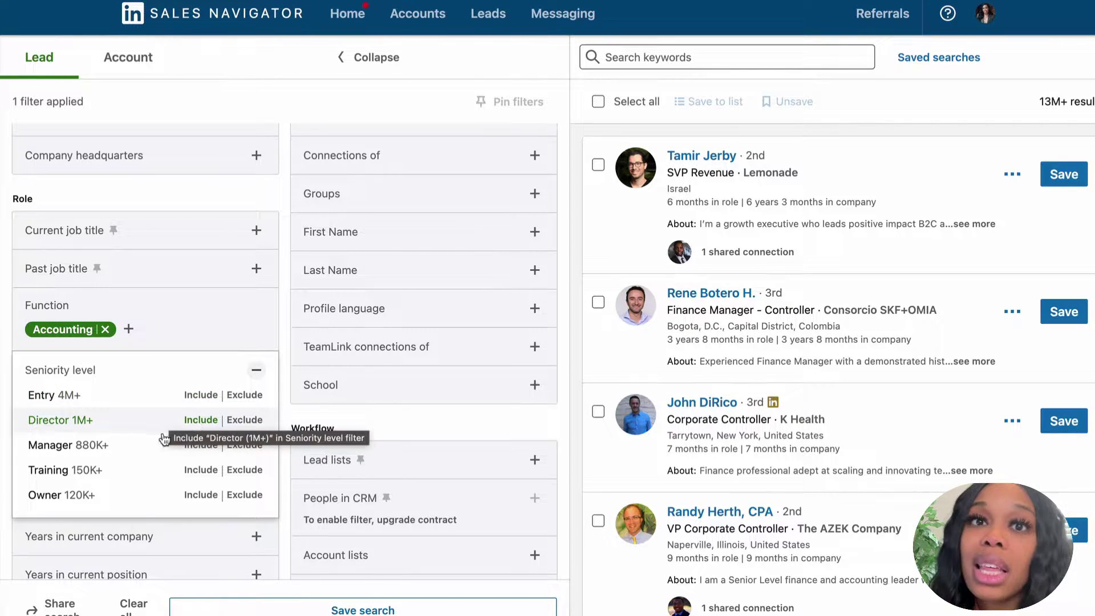
click(204, 423)
scroll(169, 474, down, 1)
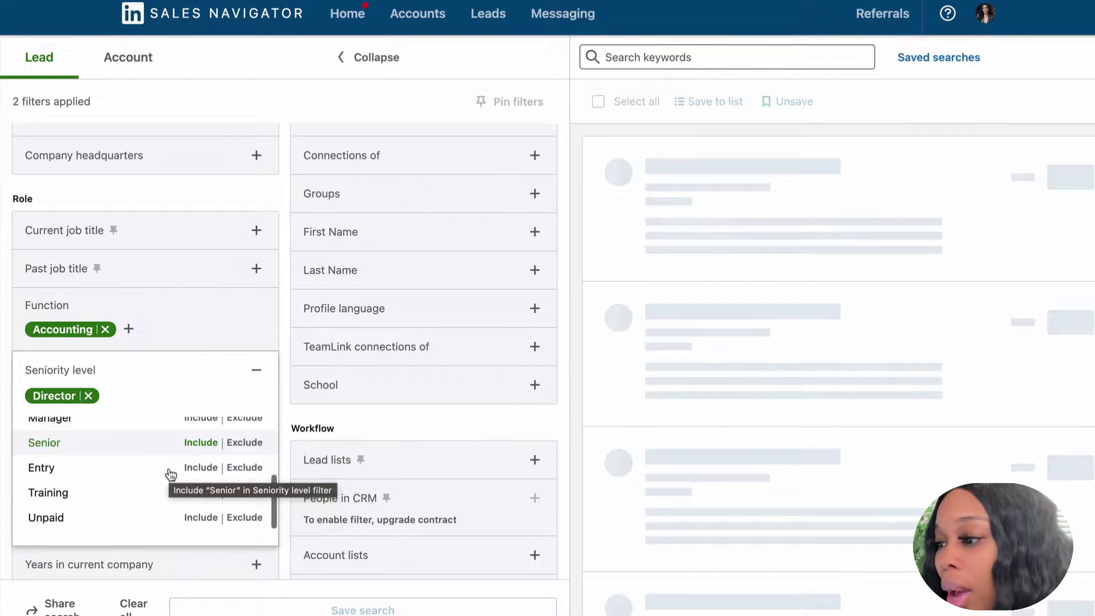
scroll(170, 474, down, 3)
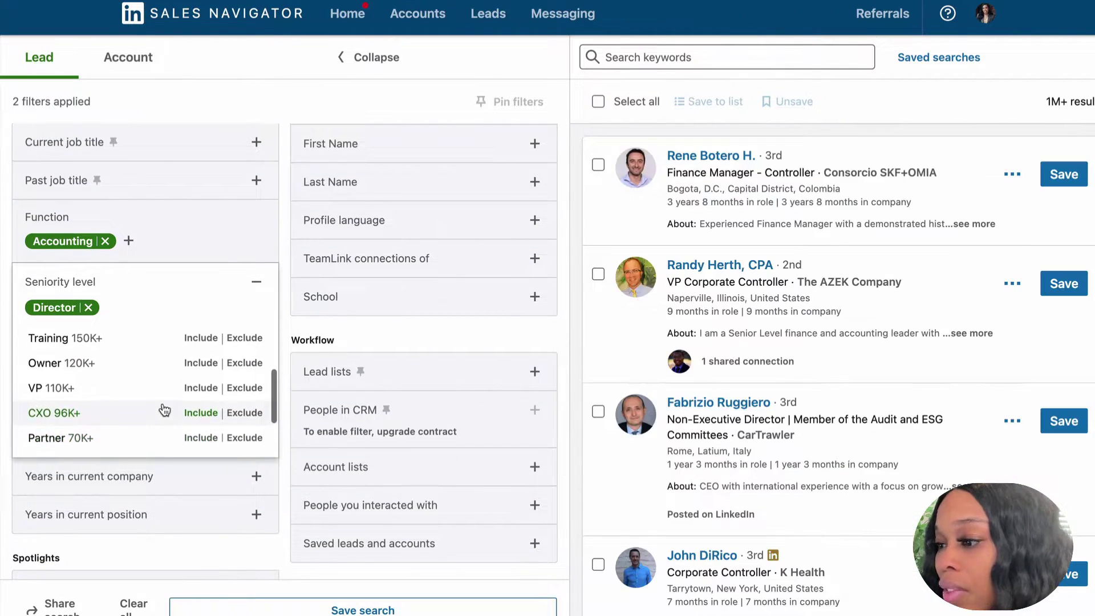
click(200, 388)
- Extend the seniority level filter with CXO, Owner and Partner, leaving Manager out
scroll(194, 393, up, 3)
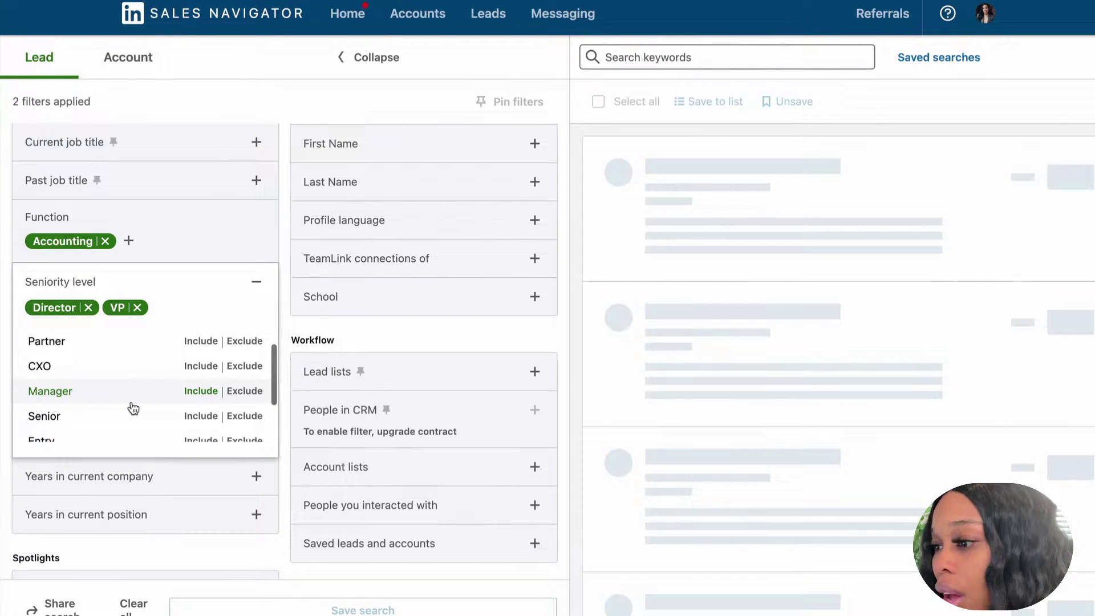
click(197, 390)
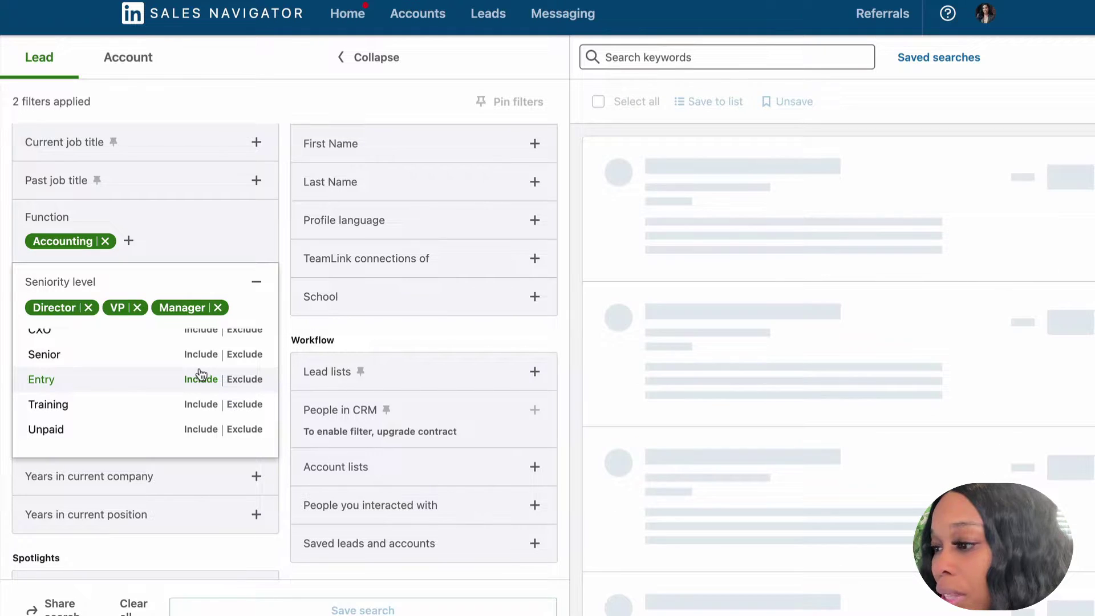
click(217, 307)
click(197, 391)
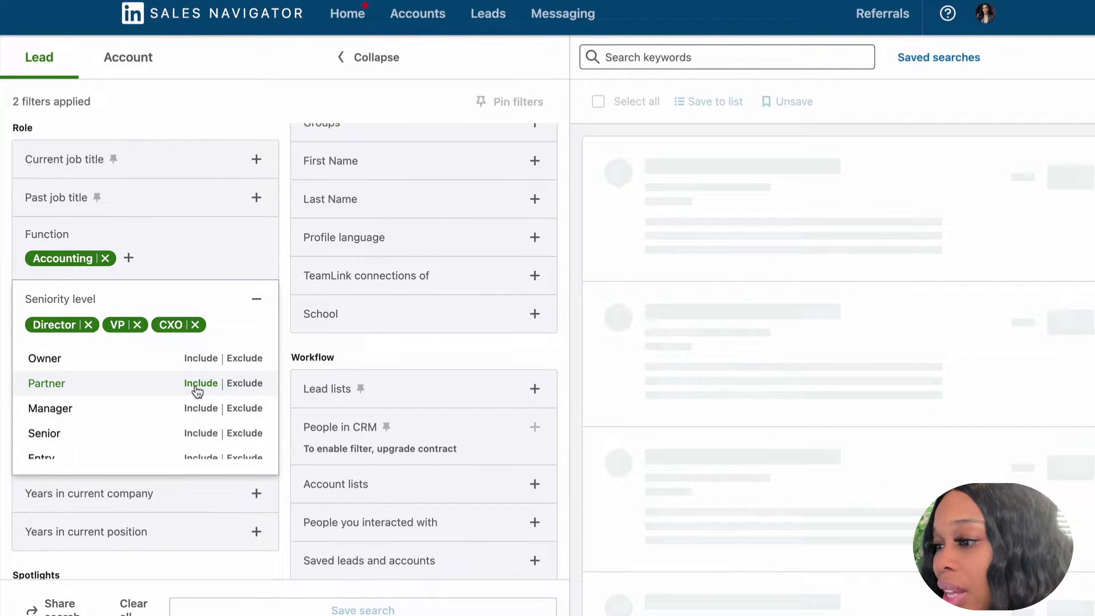
click(196, 385)
click(196, 448)
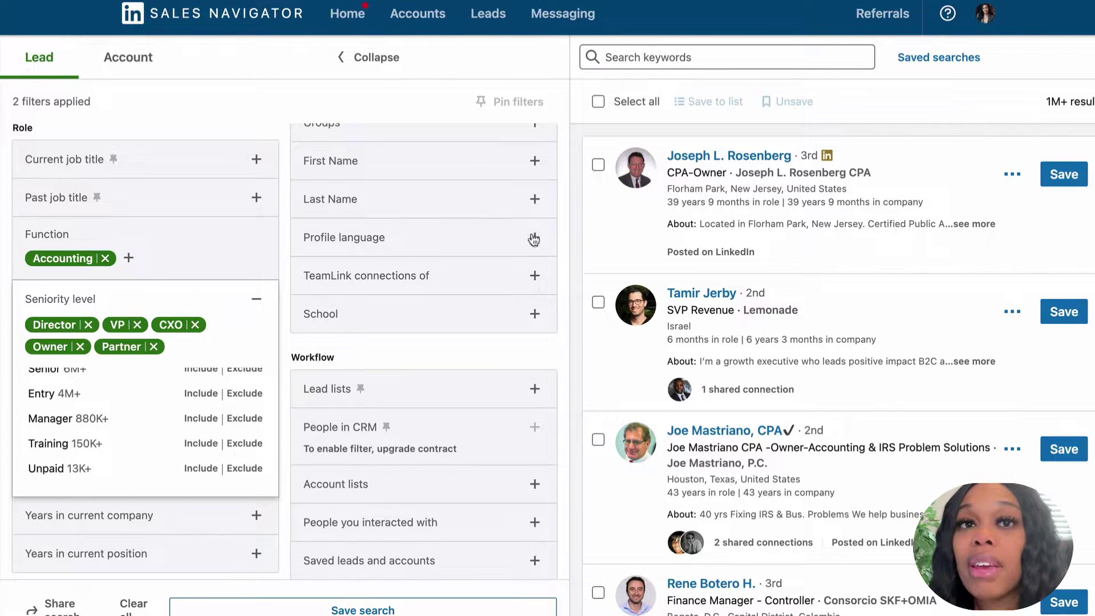
click(573, 291)
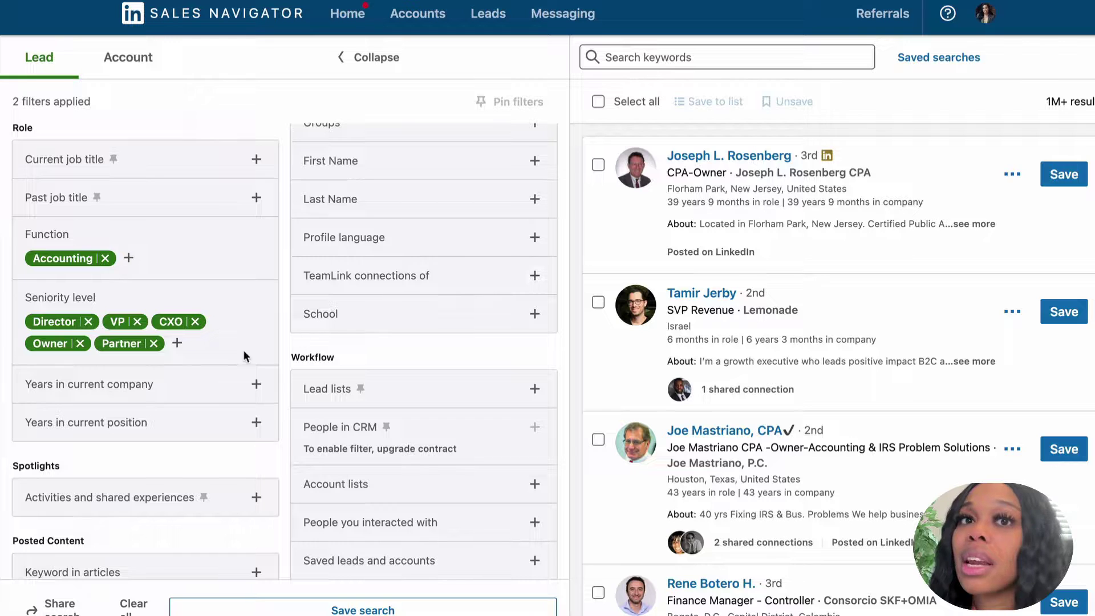
- Include the North America region in the Geography filter
scroll(224, 348, up, 4)
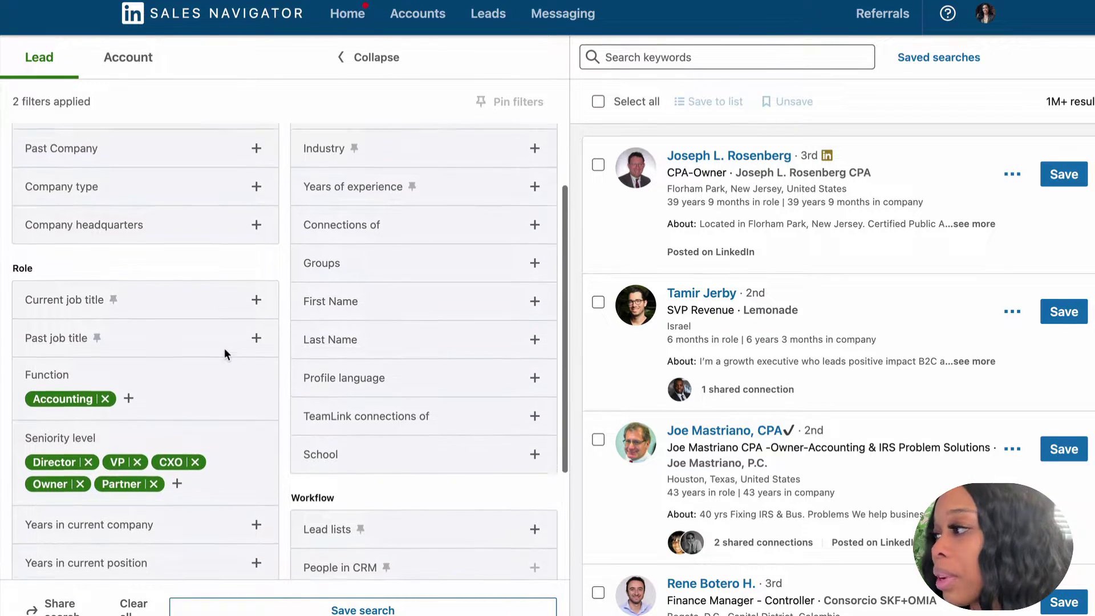
scroll(226, 354, up, 1)
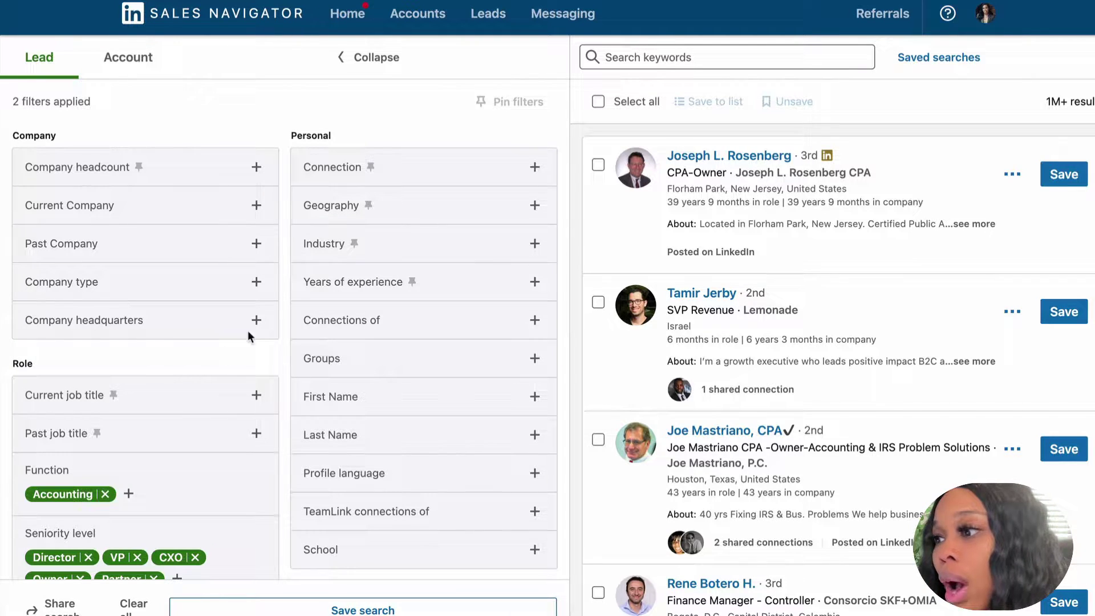
click(535, 206)
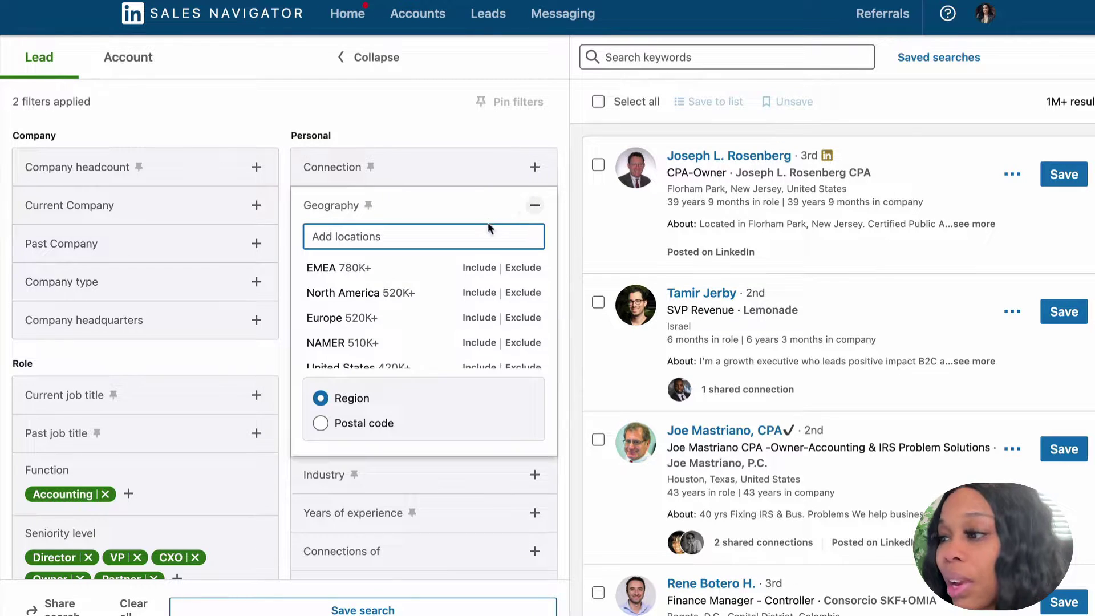
click(479, 294)
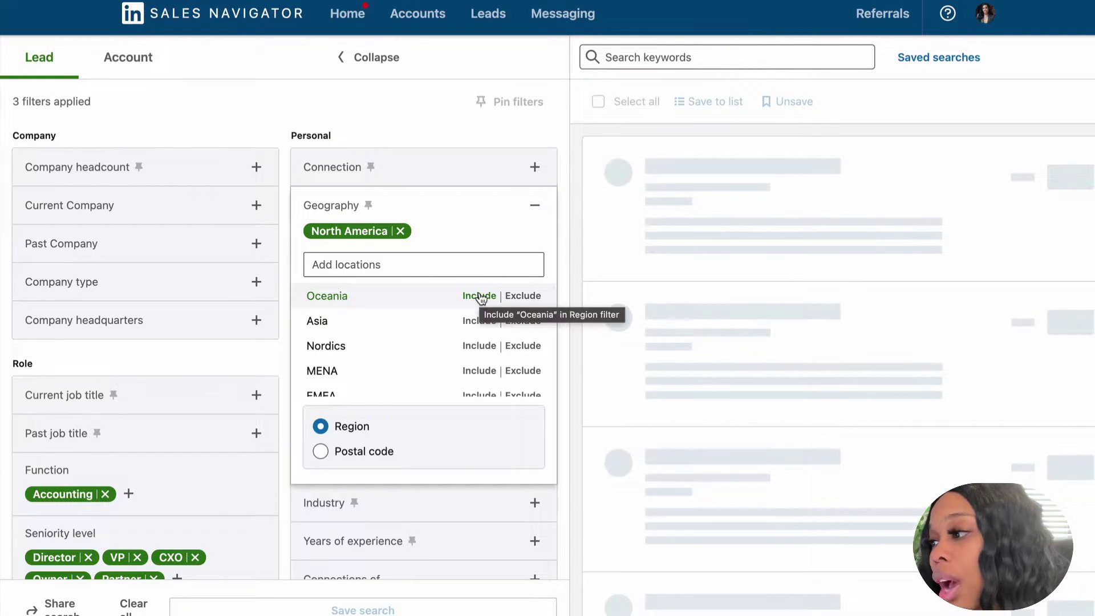
click(571, 239)
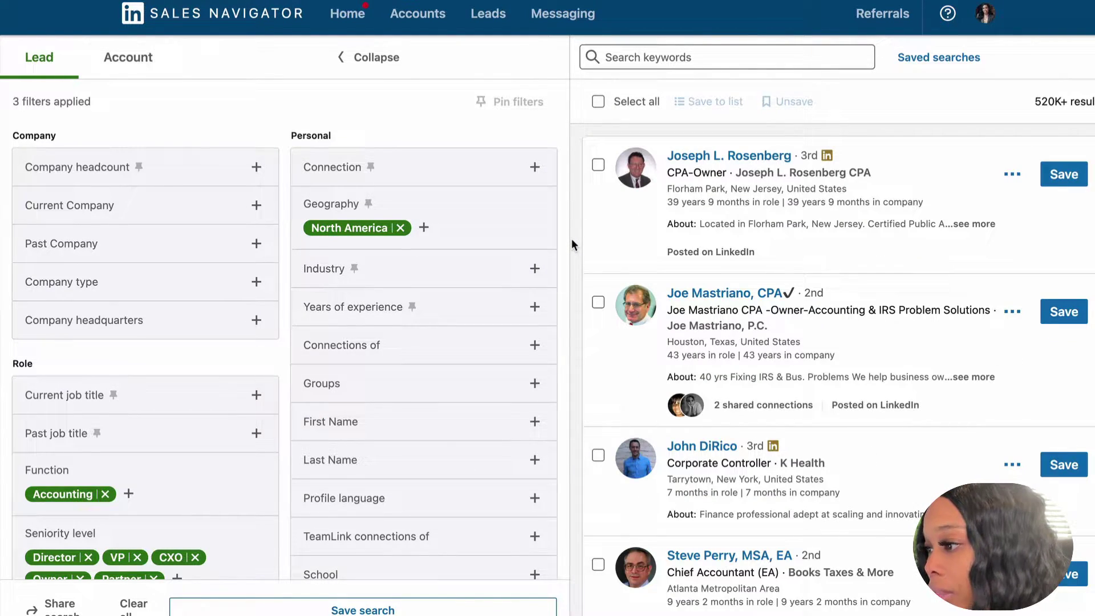
- Switch the Geography filter to postal code and include 60644, Chicago, Illinois, United States, within 50 mi (80 km)
scroll(573, 244, down, 1)
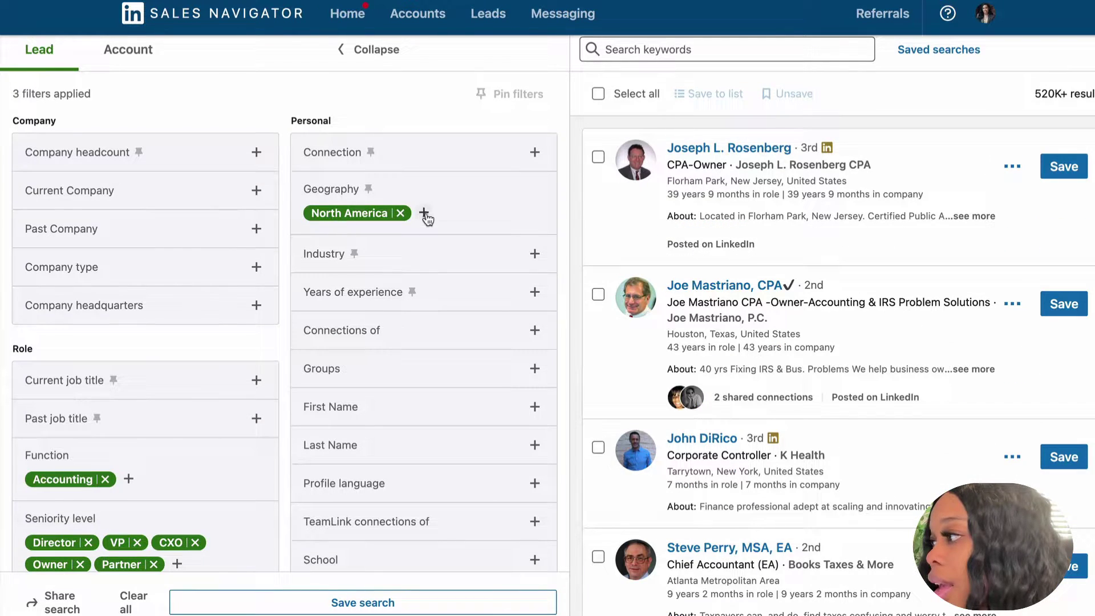
click(424, 214)
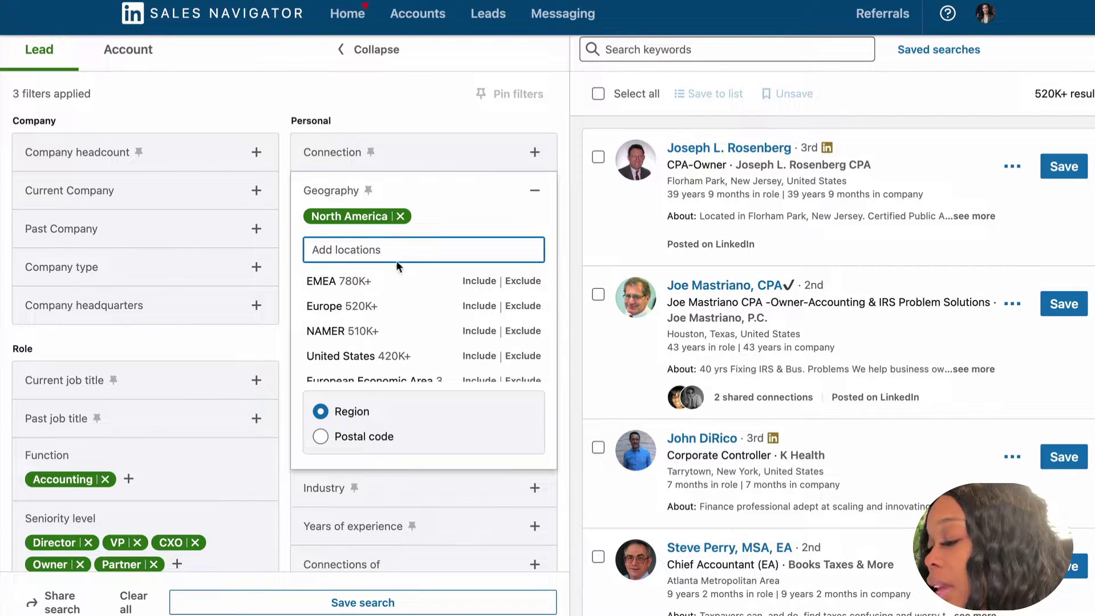
click(320, 436)
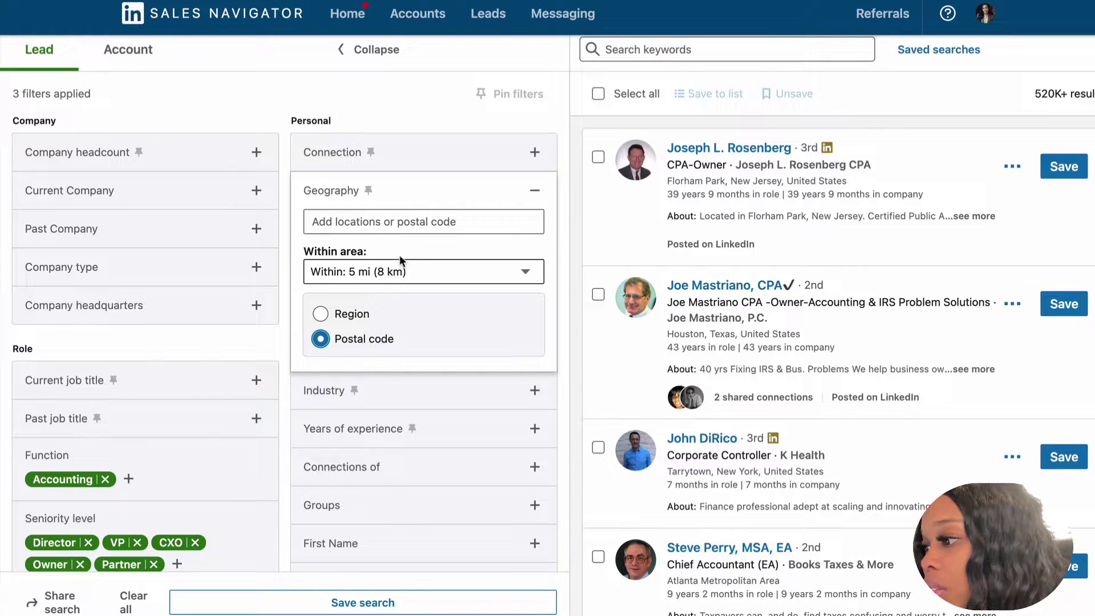
click(412, 270)
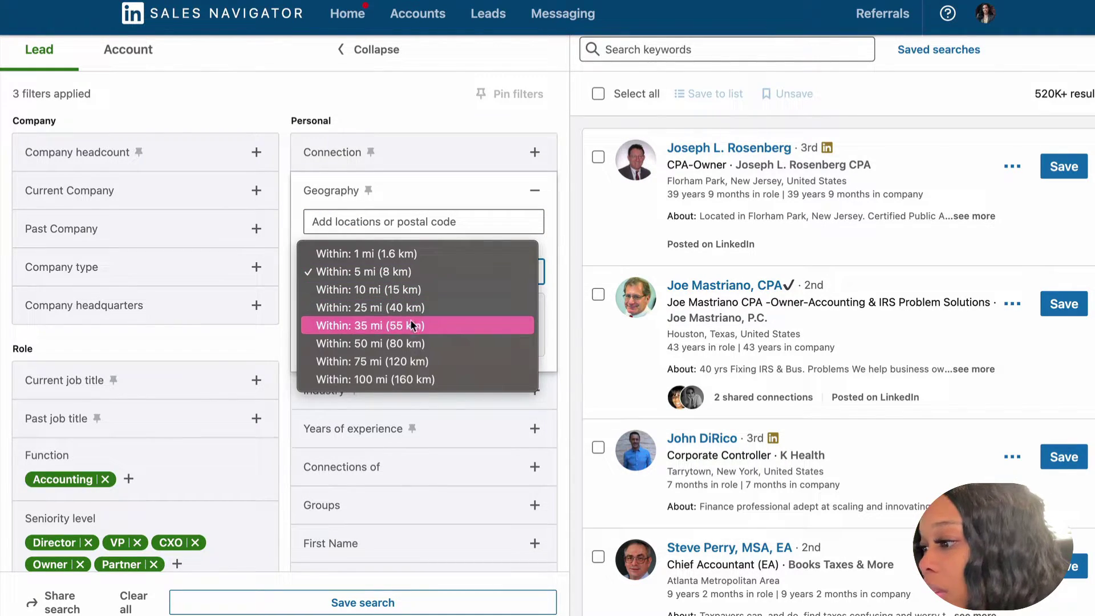
click(410, 342)
click(369, 226)
text(60644)
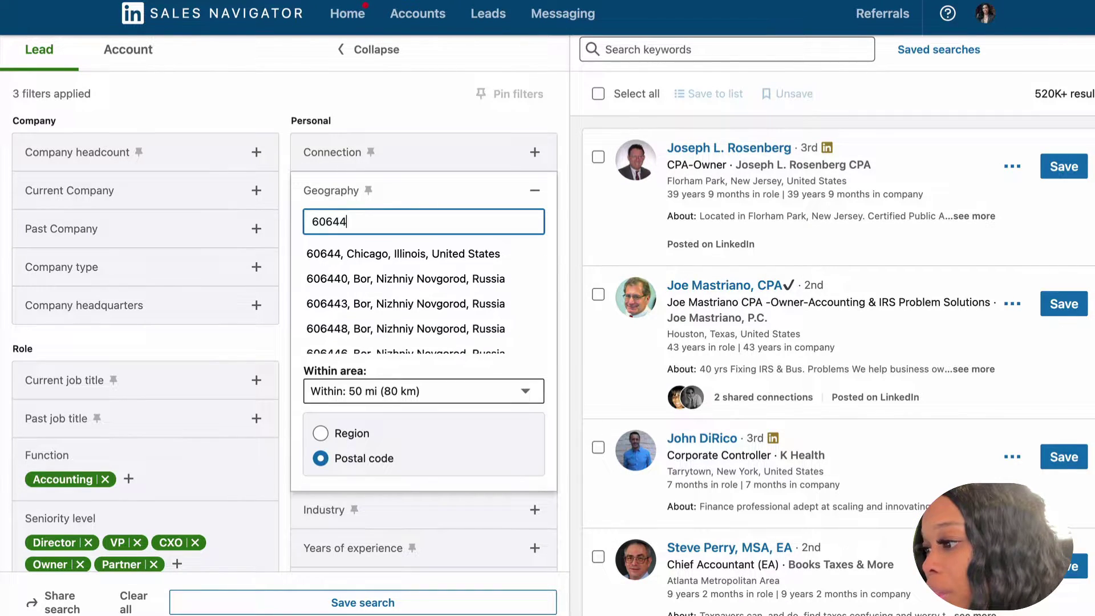
click(379, 253)
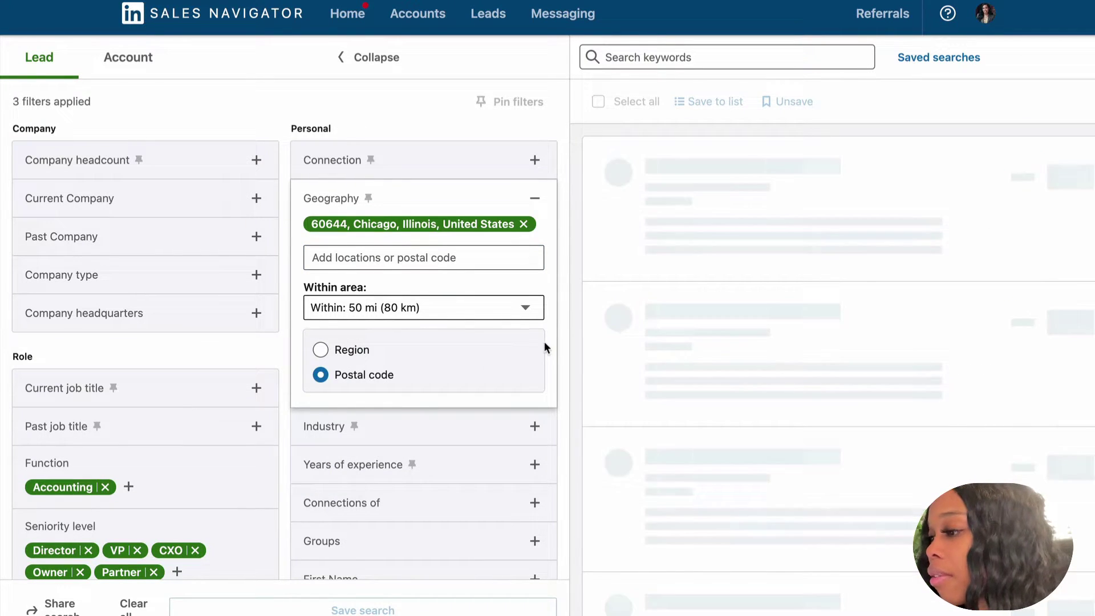
click(573, 245)
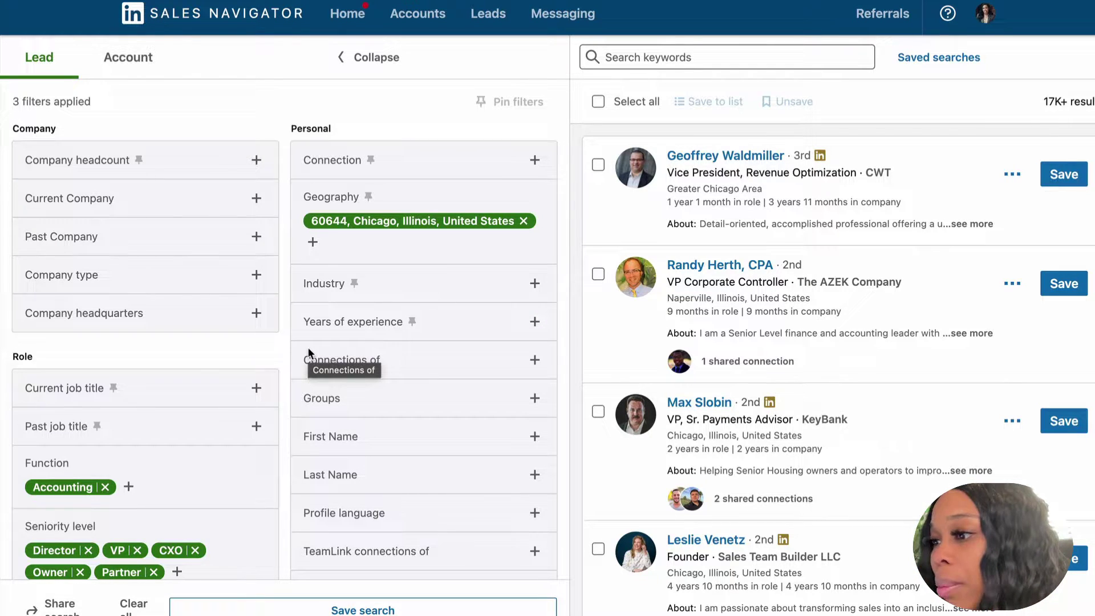
scroll(296, 344, down, 3)
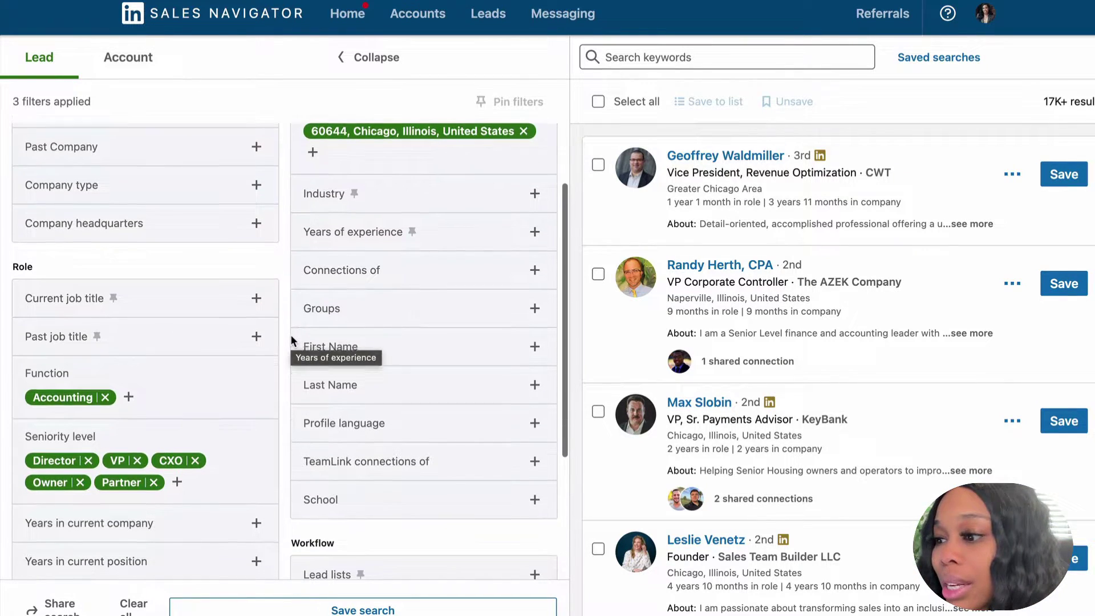
scroll(291, 341, down, 7)
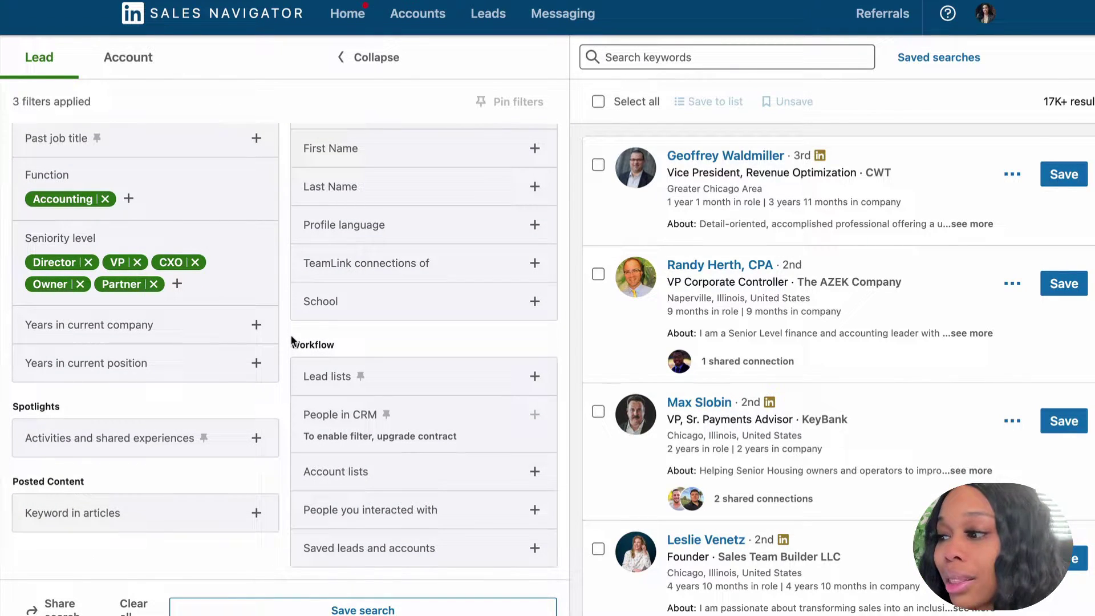
scroll(292, 341, up, 10)
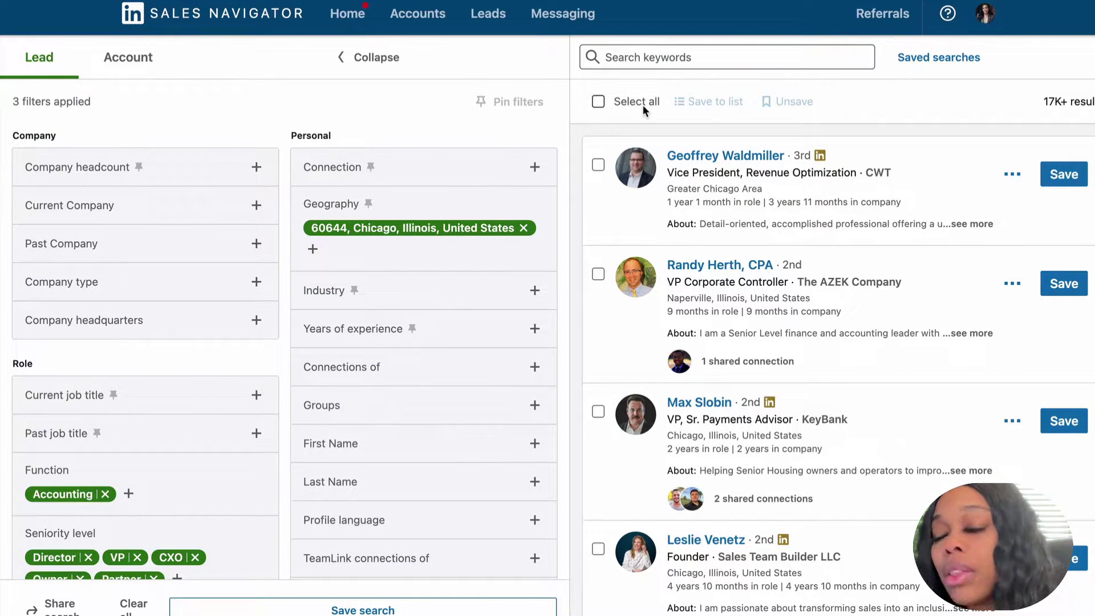
- Collapse the expanded filters and examine the job titles, companies and locations of the matching leads
click(385, 69)
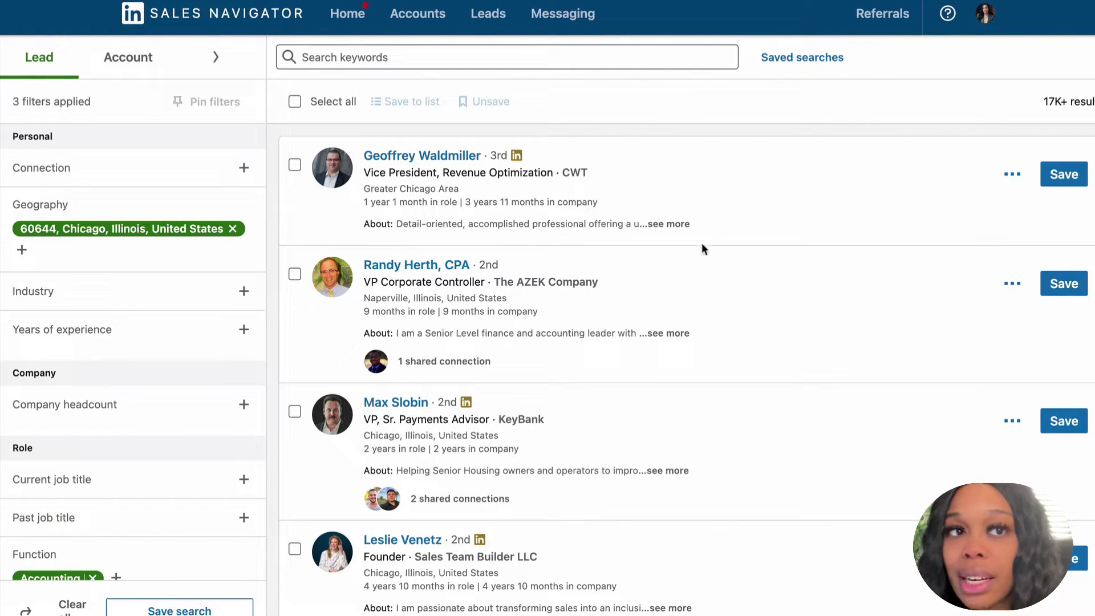
scroll(660, 309, down, 4)
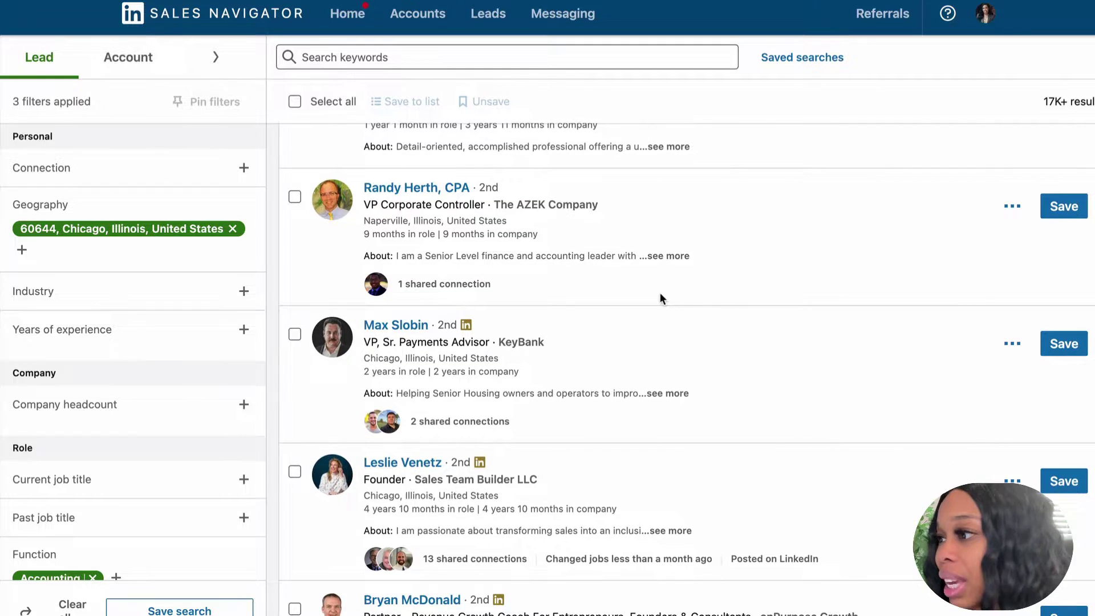
scroll(659, 293, down, 6)
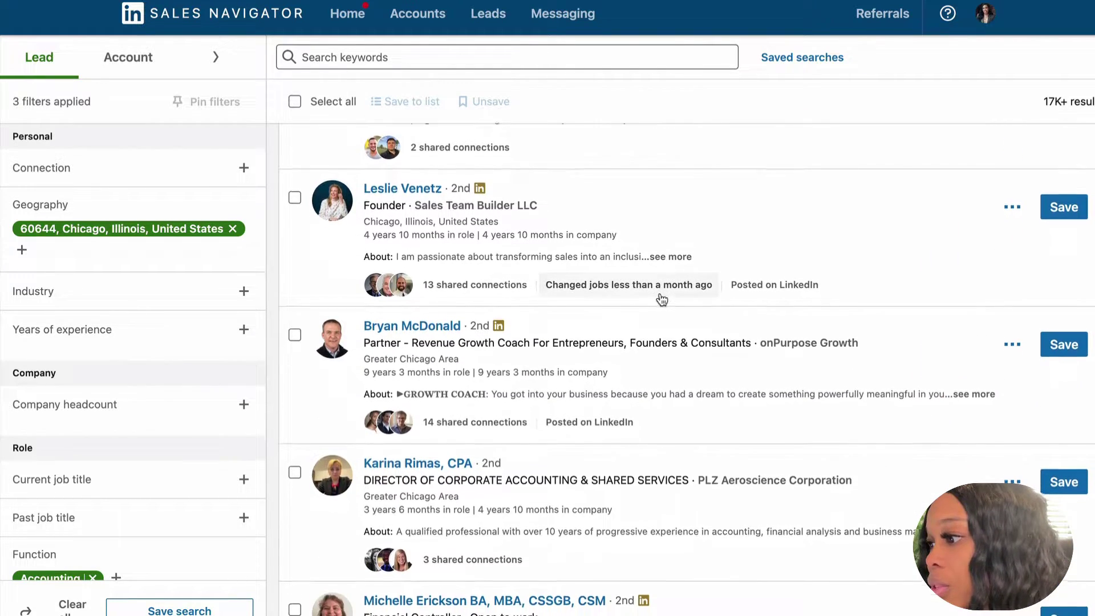
scroll(659, 293, down, 3)
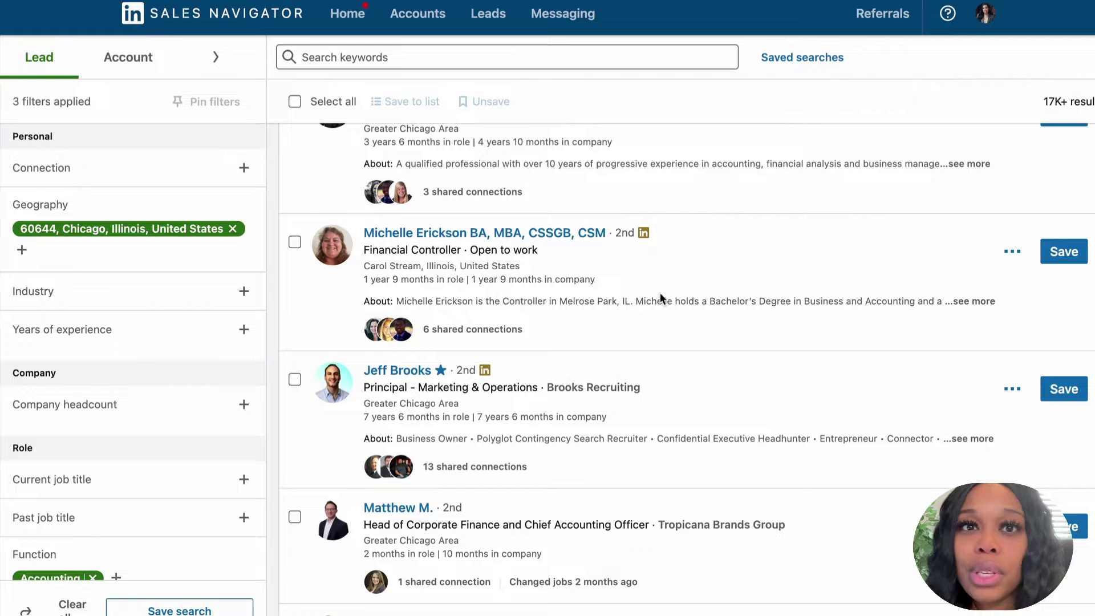
scroll(660, 294, down, 4)
scroll(659, 292, down, 5)
scroll(659, 292, down, 7)
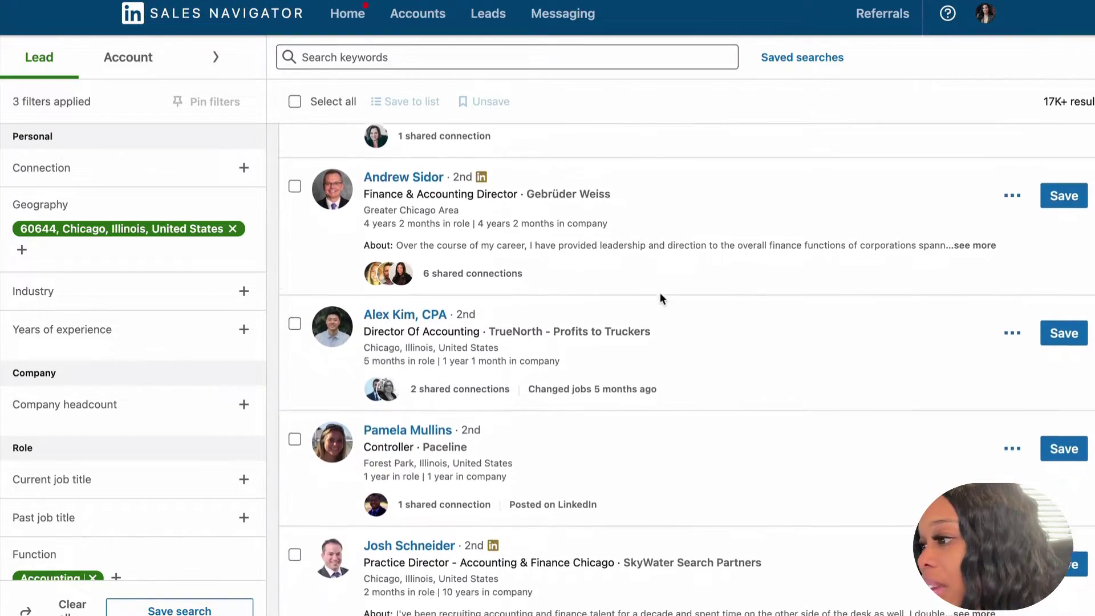
- Select all leads on the first results page and save them to the Accounting - 12/20/22 list
scroll(660, 293, down, 5)
scroll(659, 292, up, 20)
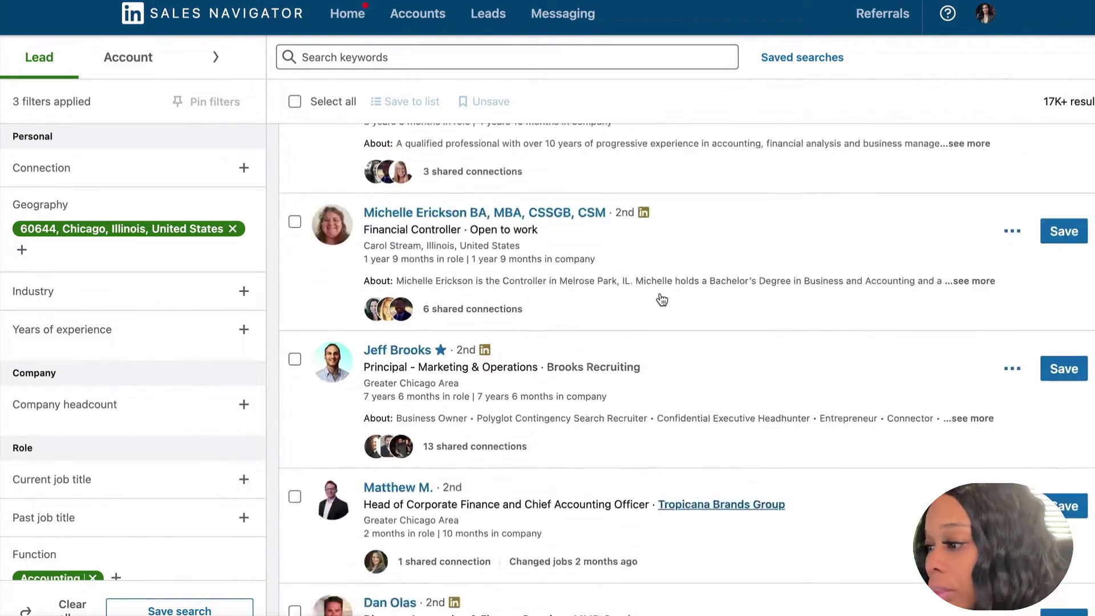
scroll(661, 299, down, 5)
scroll(662, 299, up, 10)
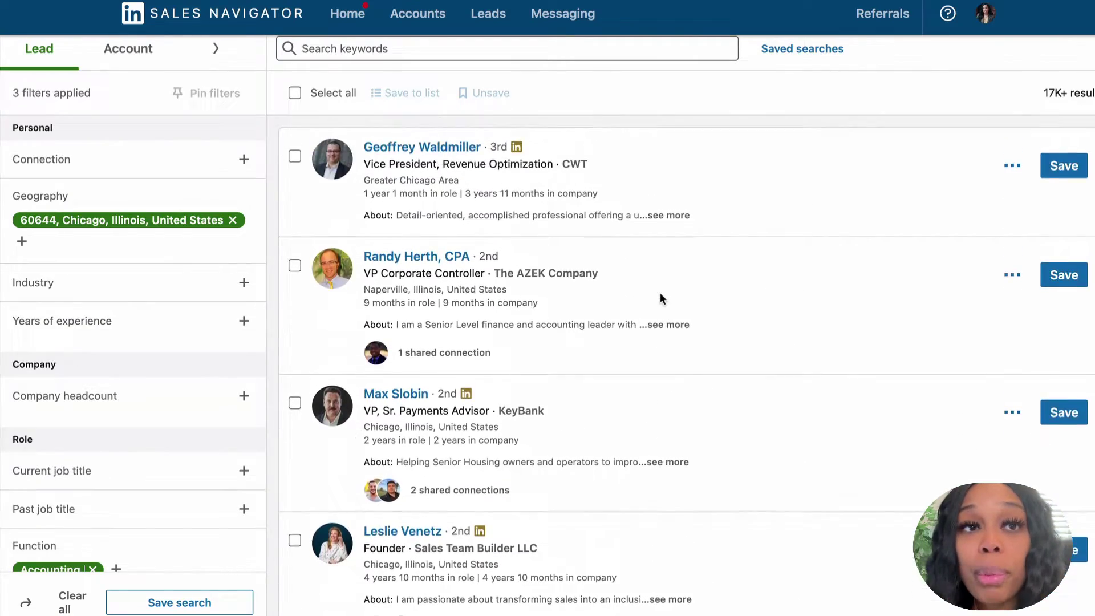
scroll(659, 293, up, 1)
click(294, 102)
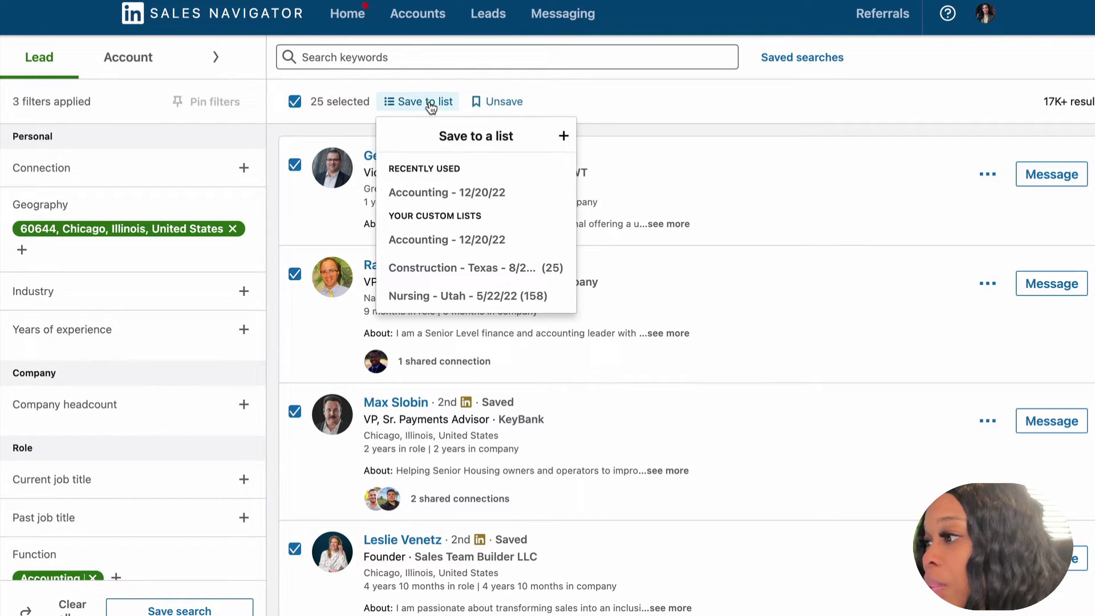
click(484, 193)
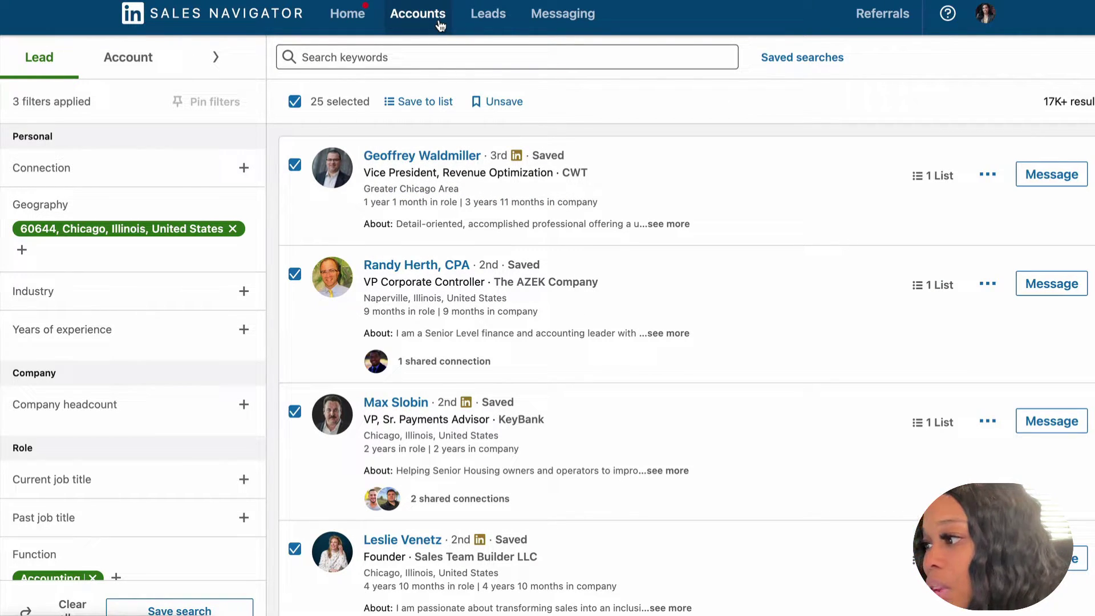
- Open the Accounting - 12/20/22 lead list and launch the Email Finder - LeadLeaper extension on it
click(495, 16)
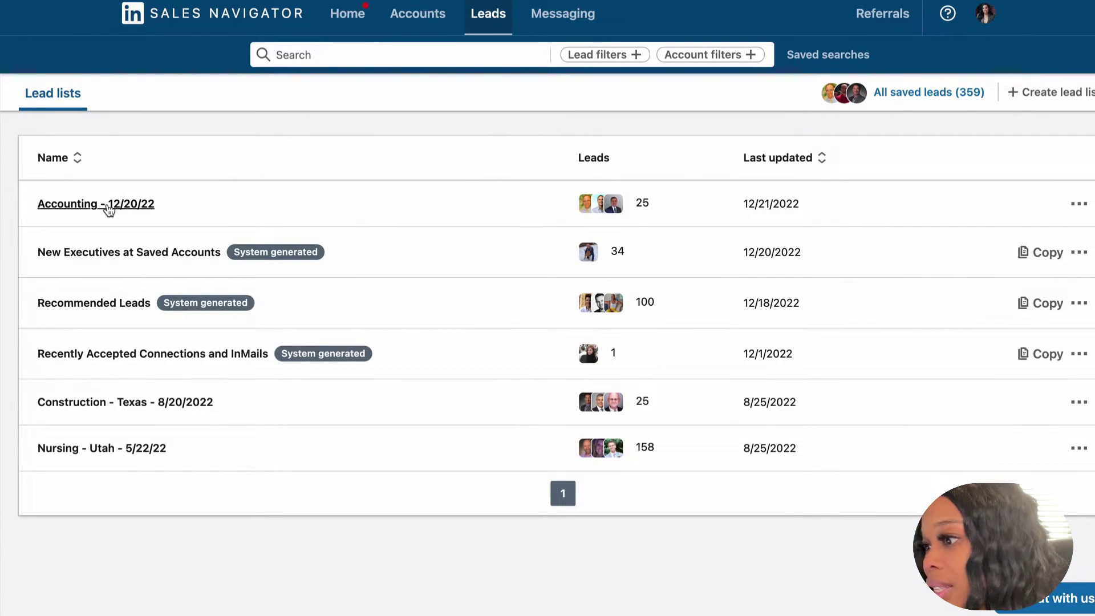
click(109, 205)
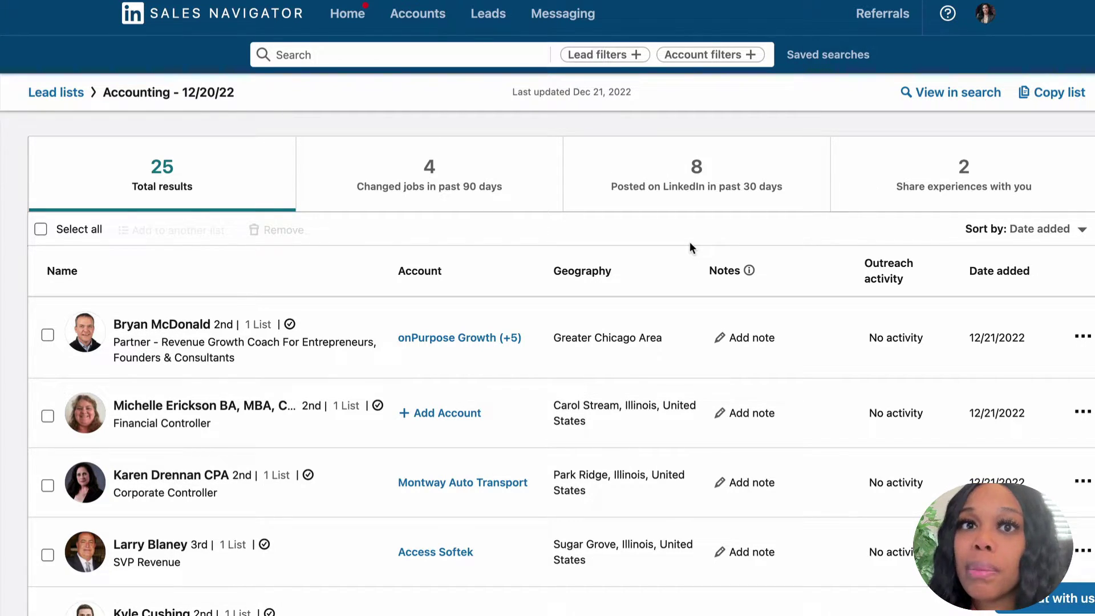
click(987, 0)
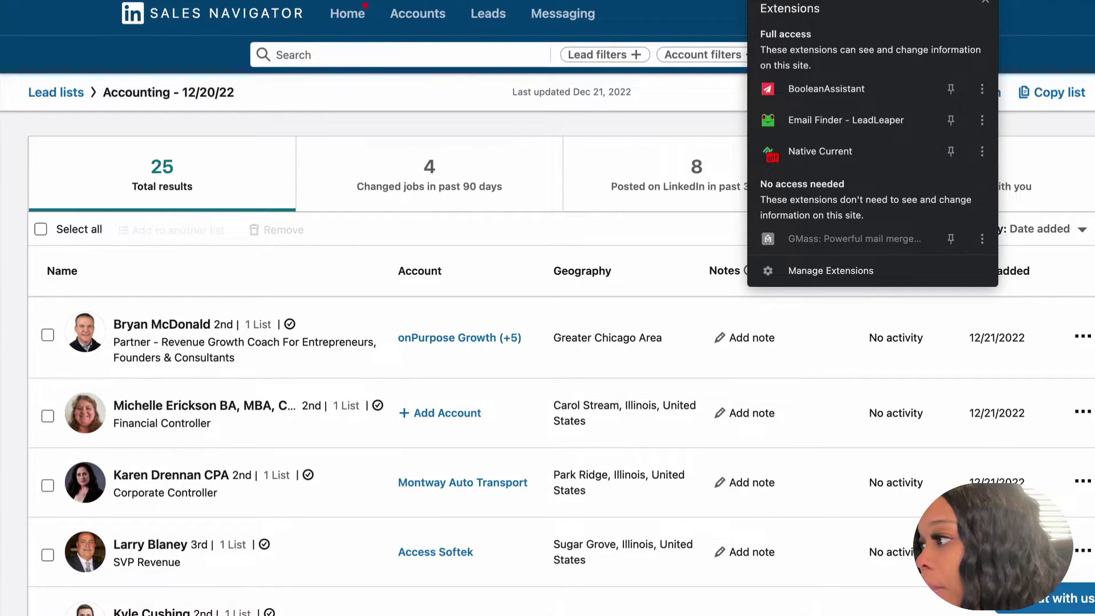
click(833, 124)
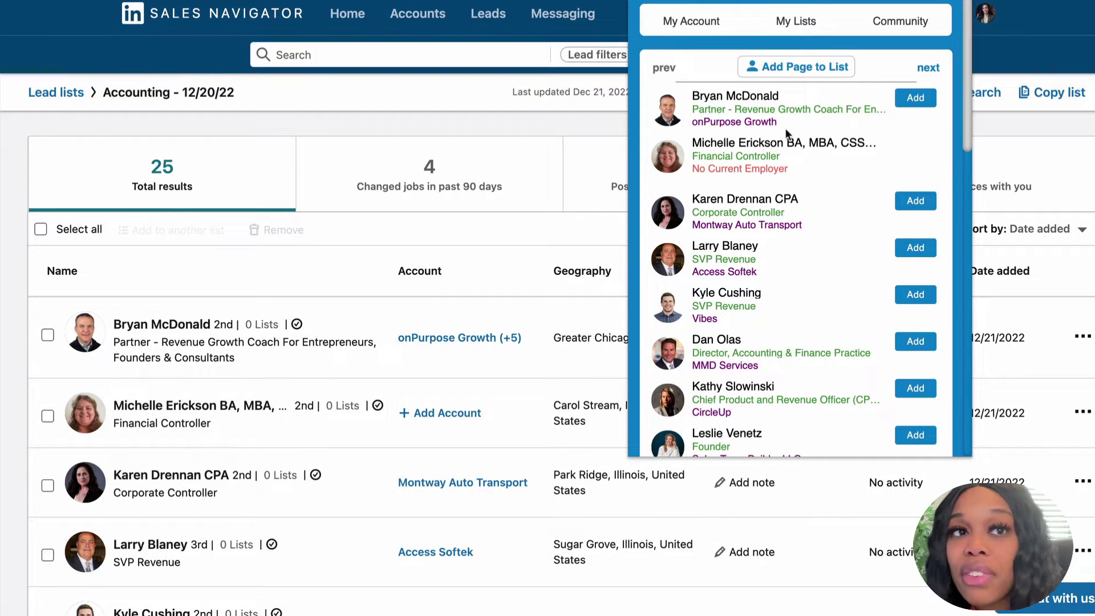
- Review the leads detected by LeadLeaper and add the whole page to the Original List
scroll(802, 146, down, 3)
scroll(802, 146, up, 2)
scroll(801, 144, up, 1)
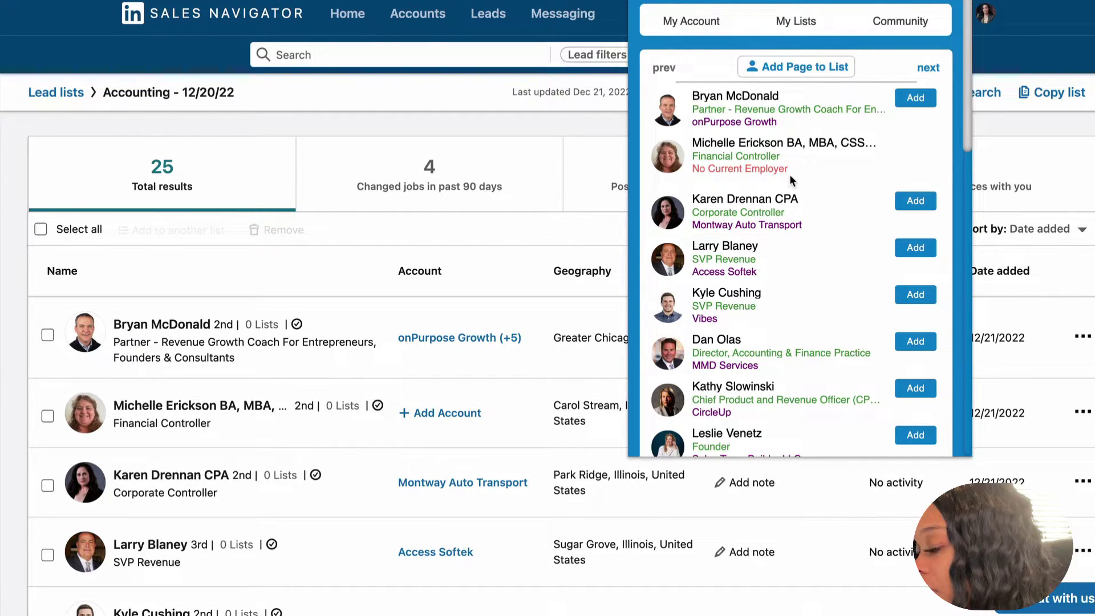
scroll(789, 176, down, 8)
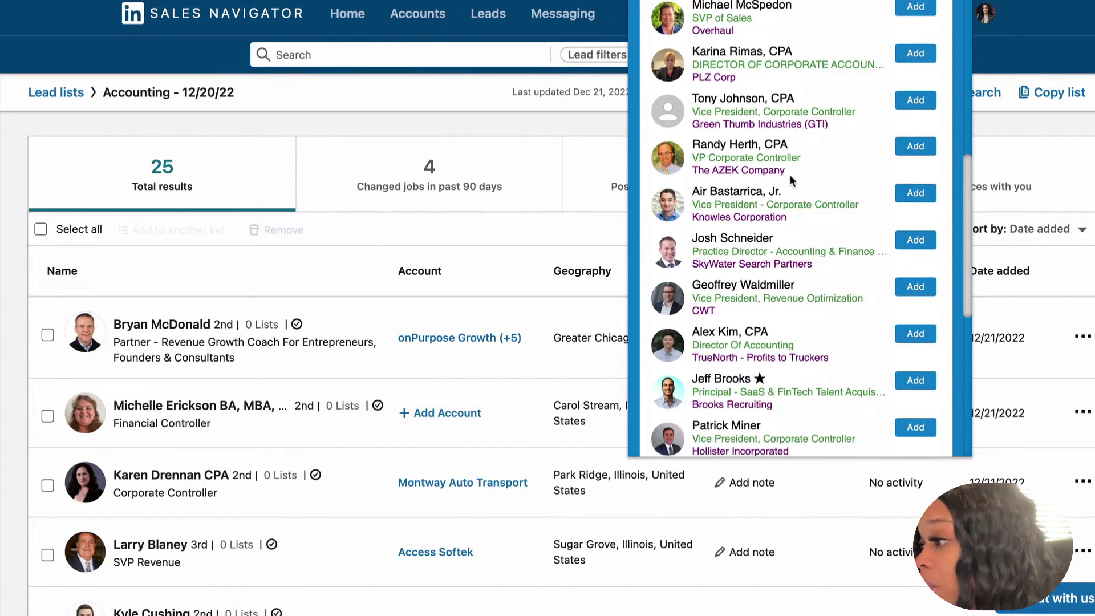
scroll(790, 174, up, 8)
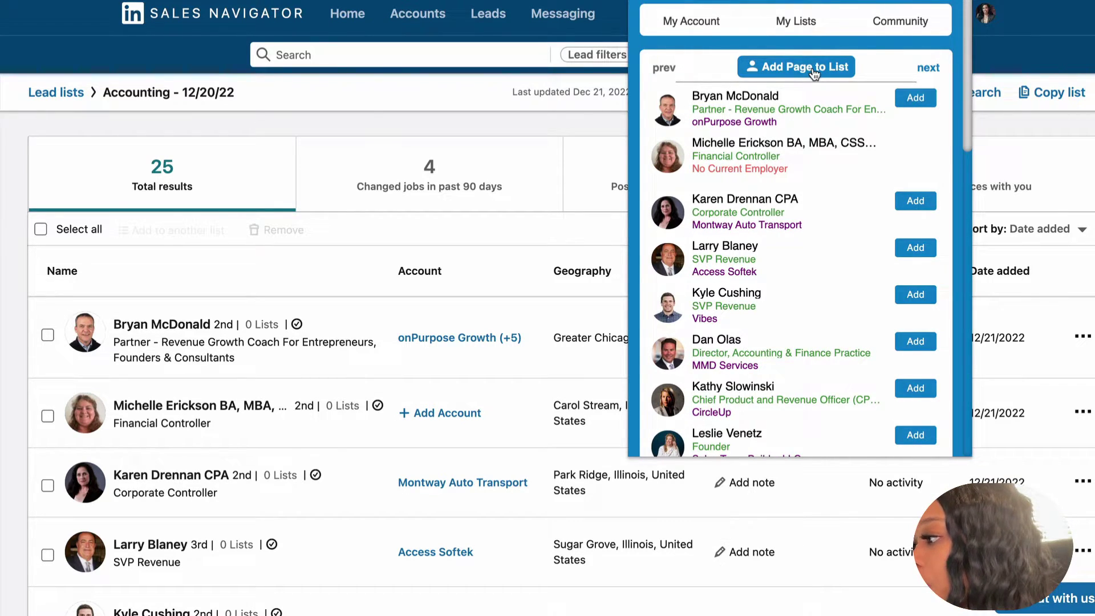
click(813, 73)
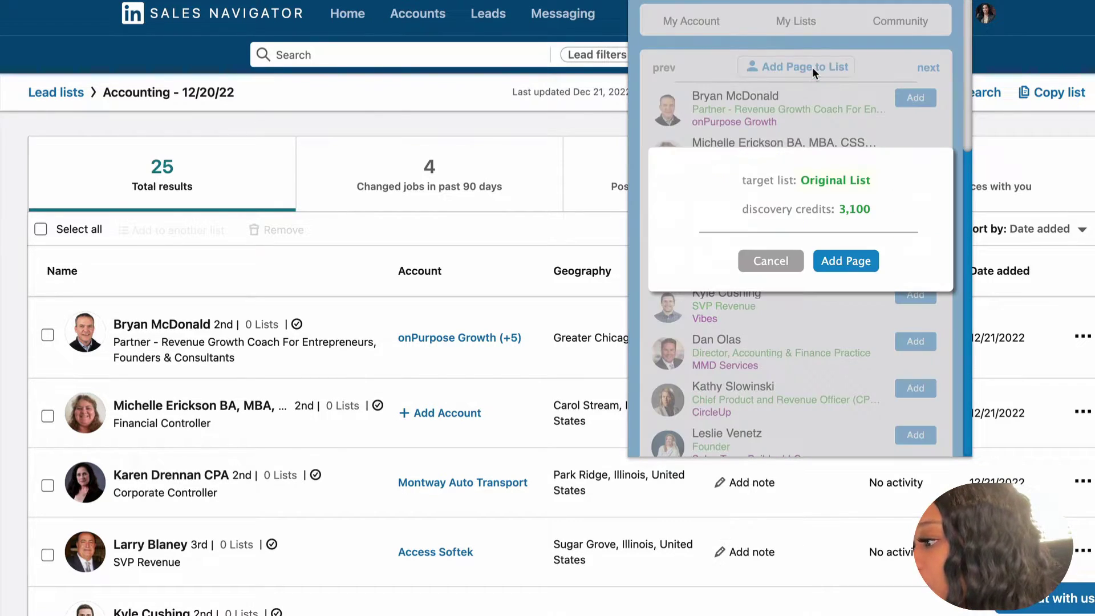
click(858, 267)
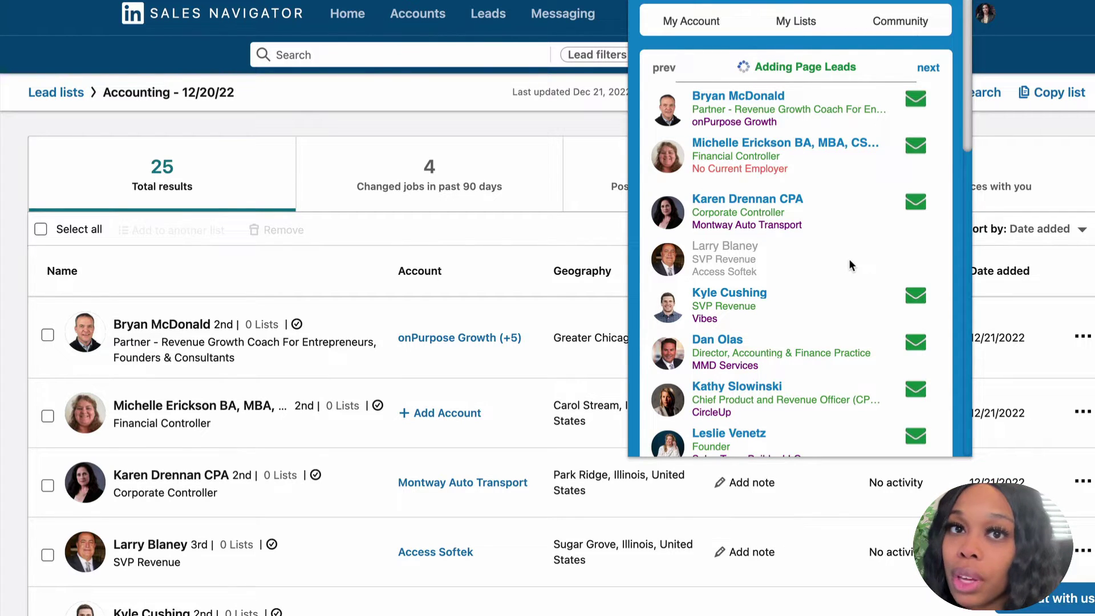
scroll(849, 258, down, 10)
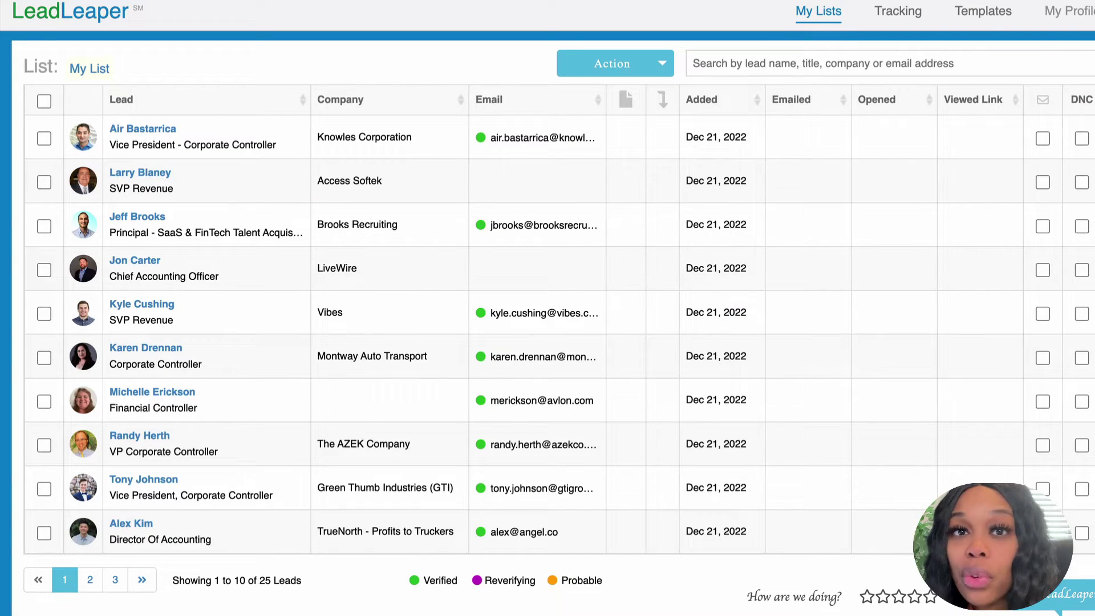